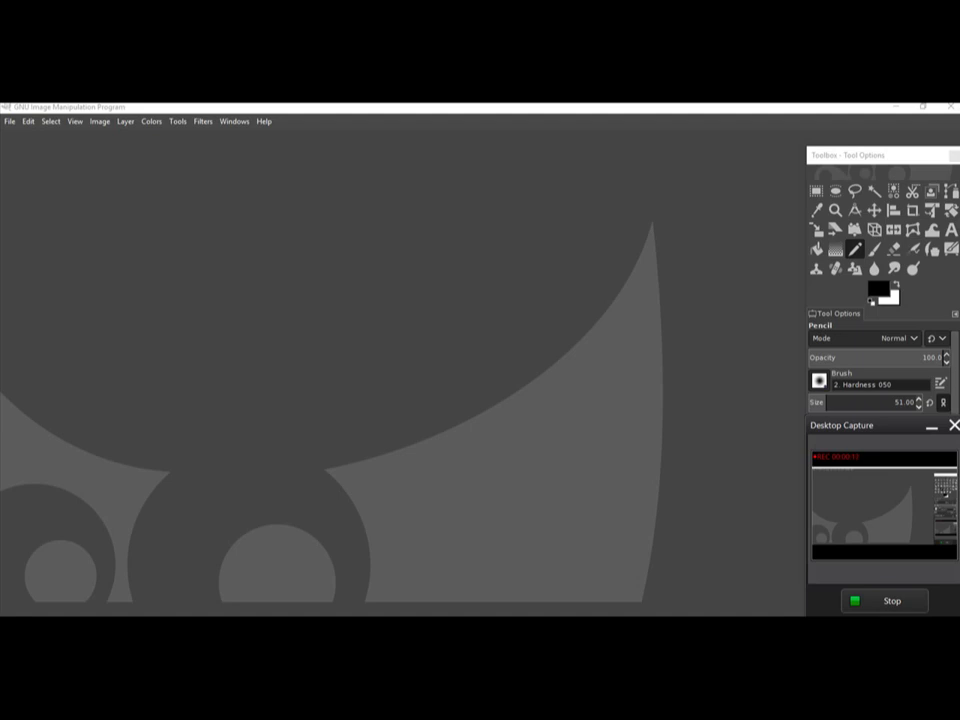
Create a new image 300 px wide and 300 px high.
click(8, 122)
click(11, 138)
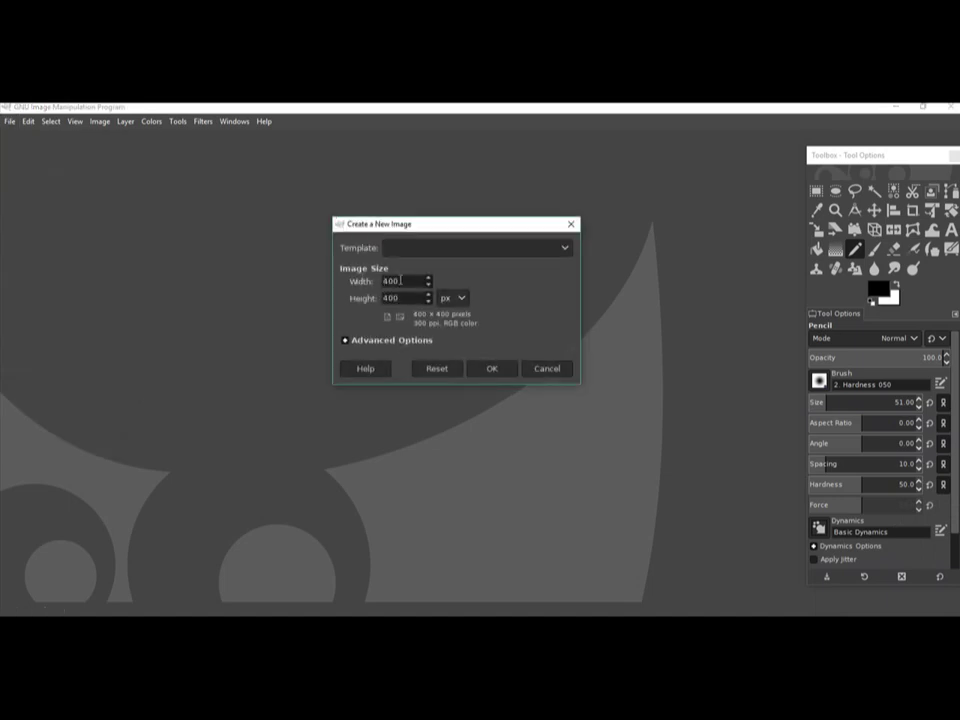
drag(401, 281, 371, 282)
text(300)
drag(399, 298, 379, 300)
text(300)
click(489, 368)
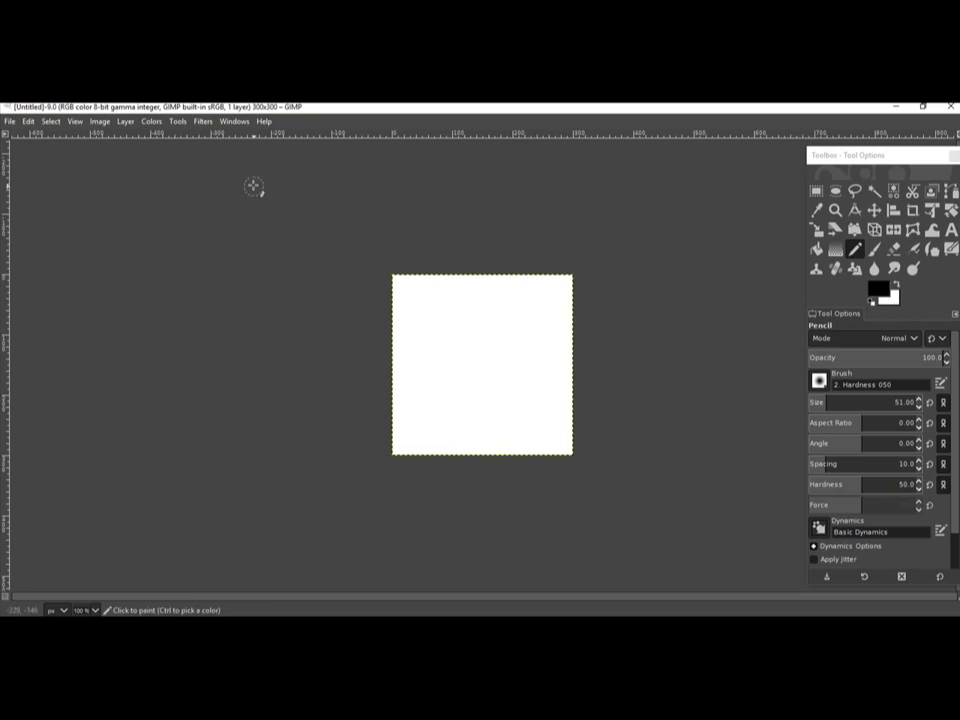
Render a Maze pattern on the blank canvas with cell width and height of 9 pixels.
click(204, 122)
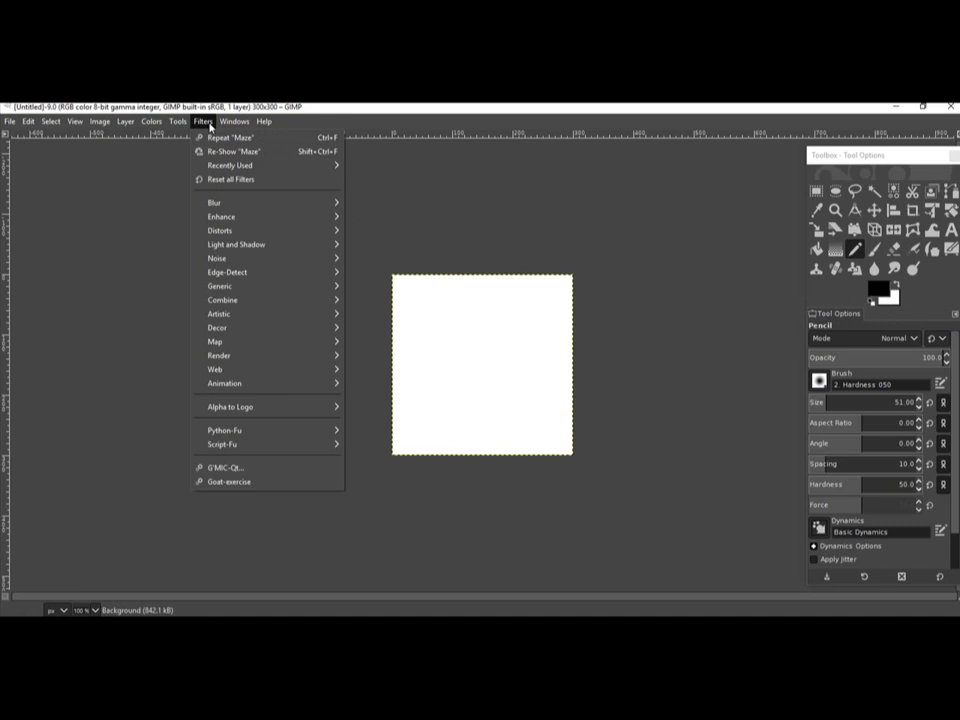
mouse_move(257, 356)
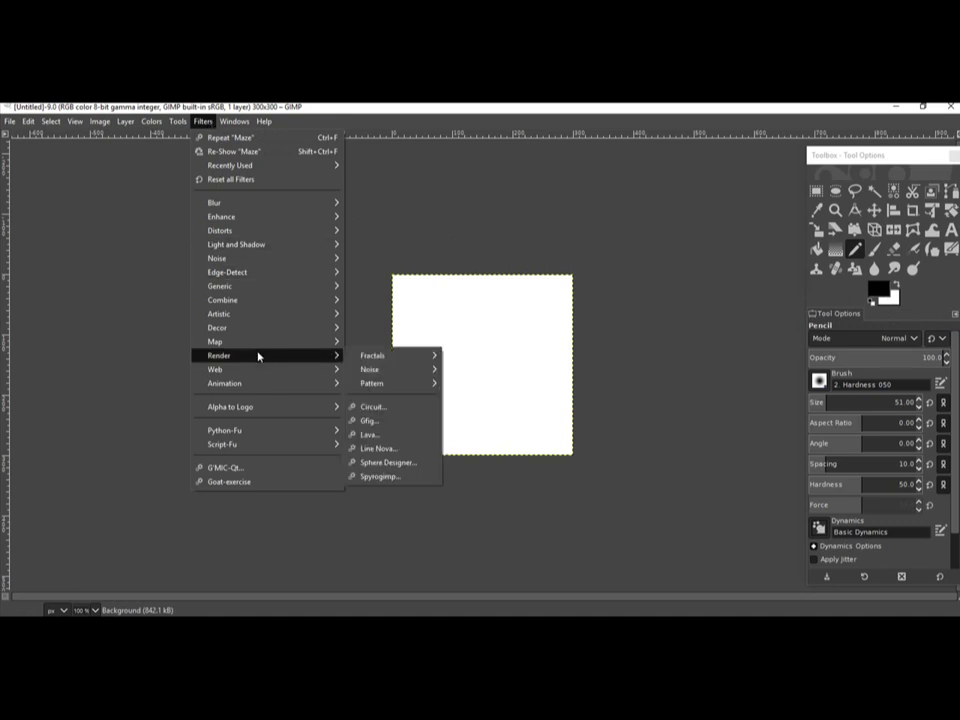
mouse_move(391, 384)
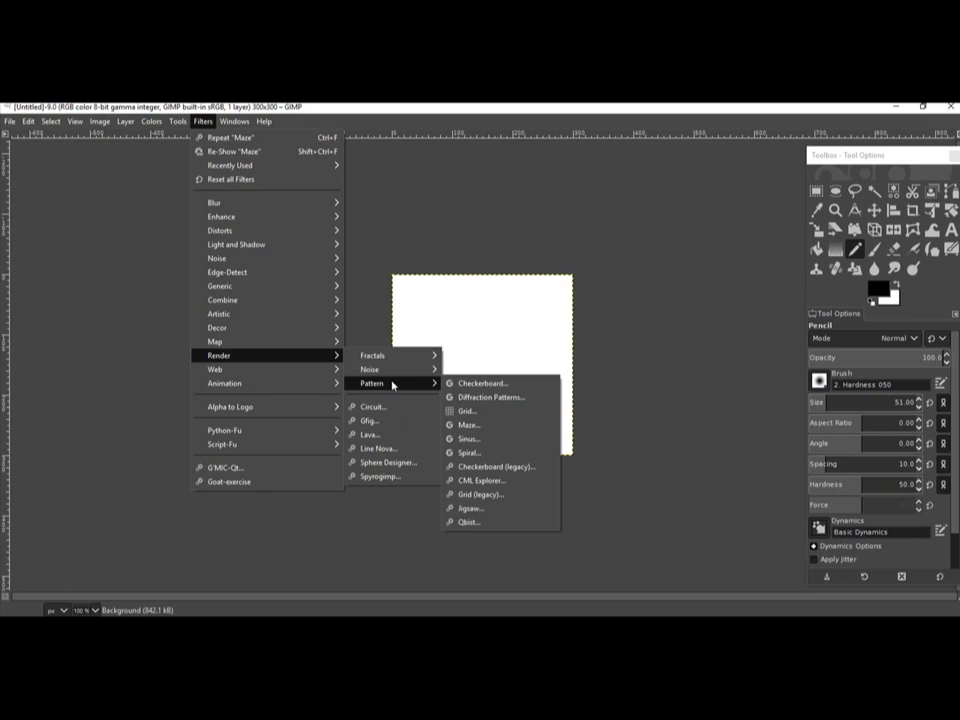
click(494, 424)
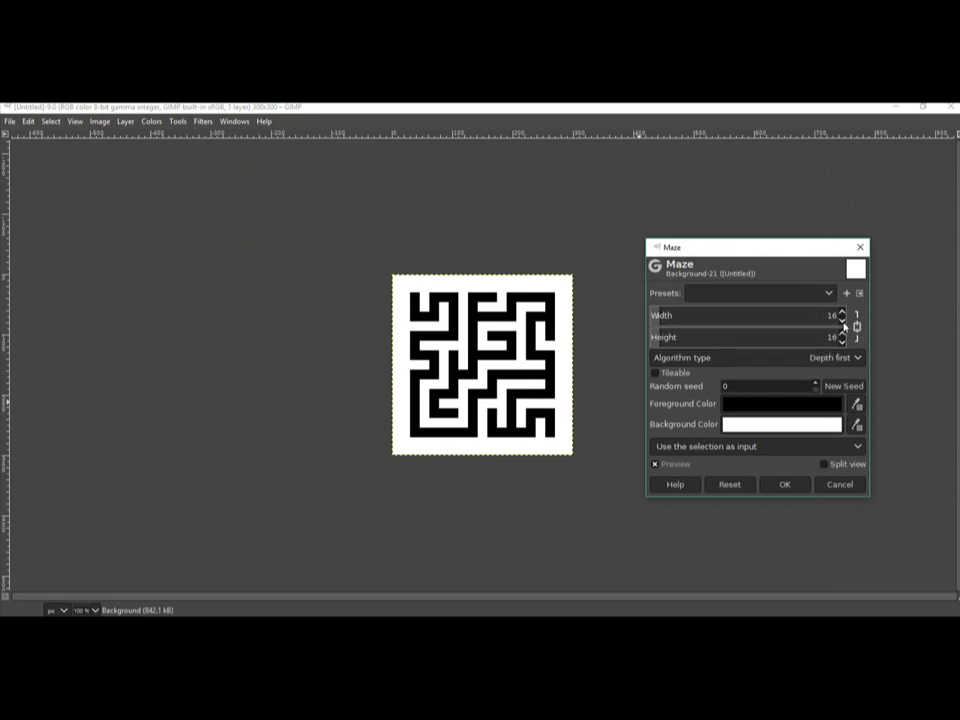
click(842, 320)
click(842, 320)
click(842, 320)
click(842, 320)
click(843, 324)
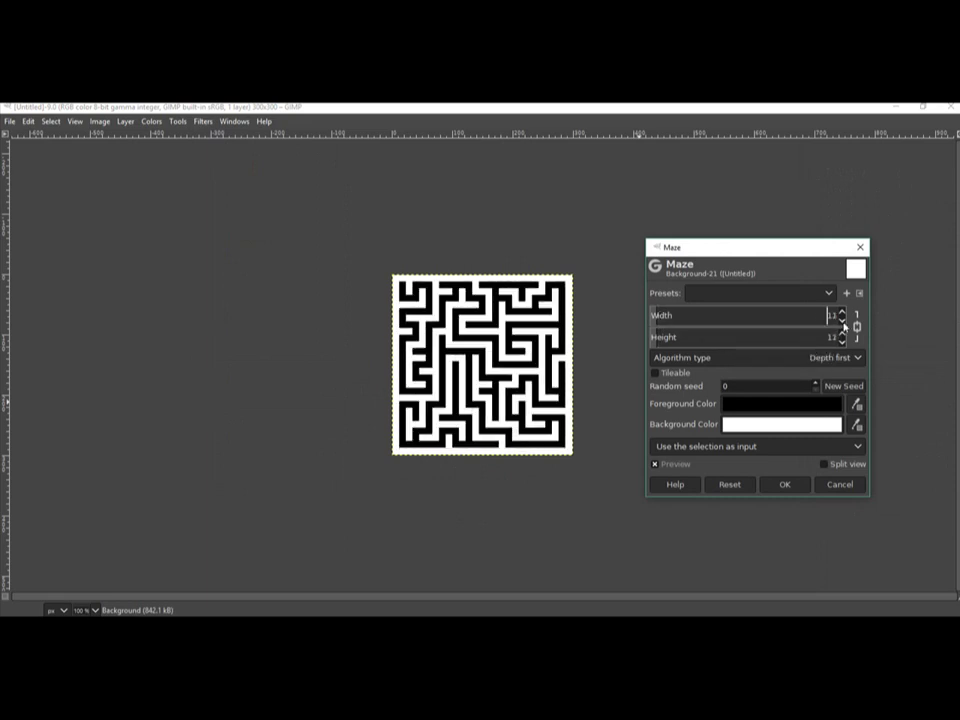
click(843, 324)
click(843, 324)
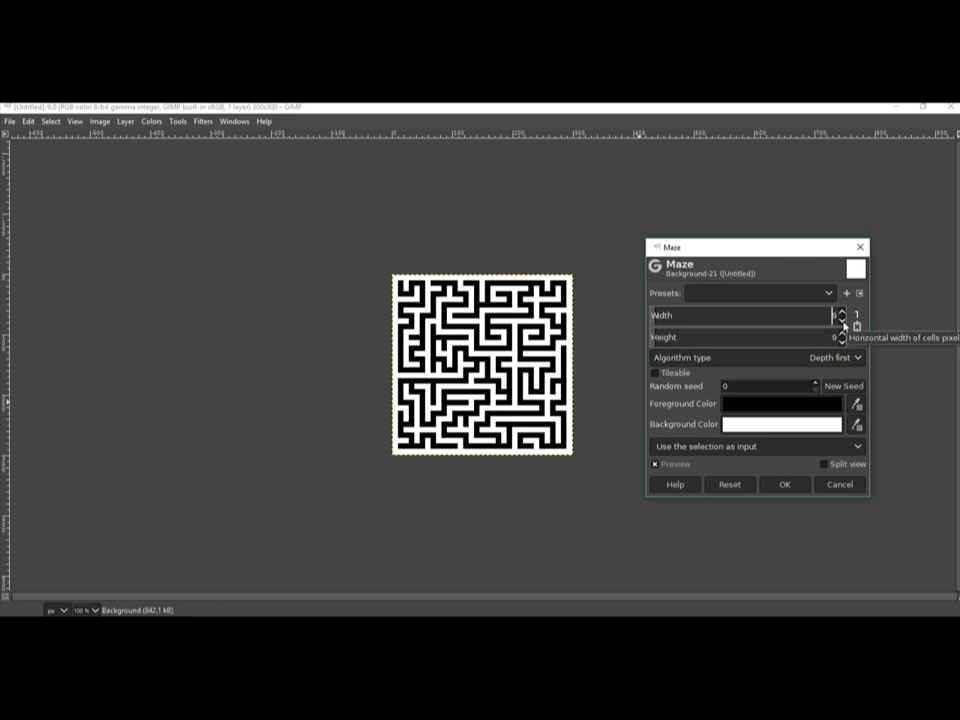
click(784, 485)
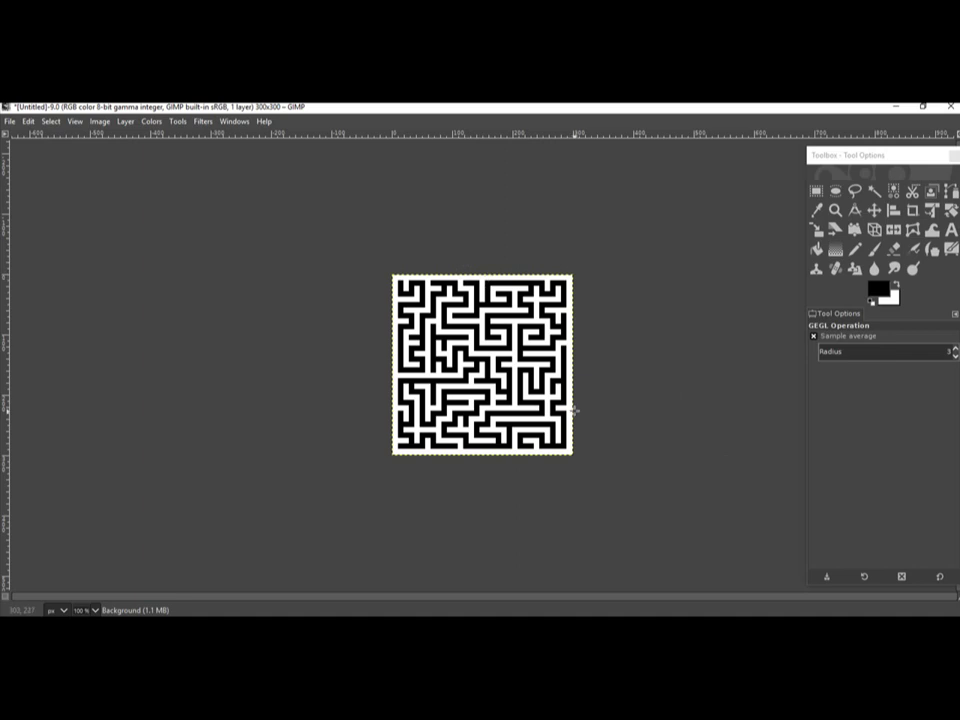
Set up the Pencil with the 1. Pixel brush at size 11 and Dynamics Off.
click(854, 253)
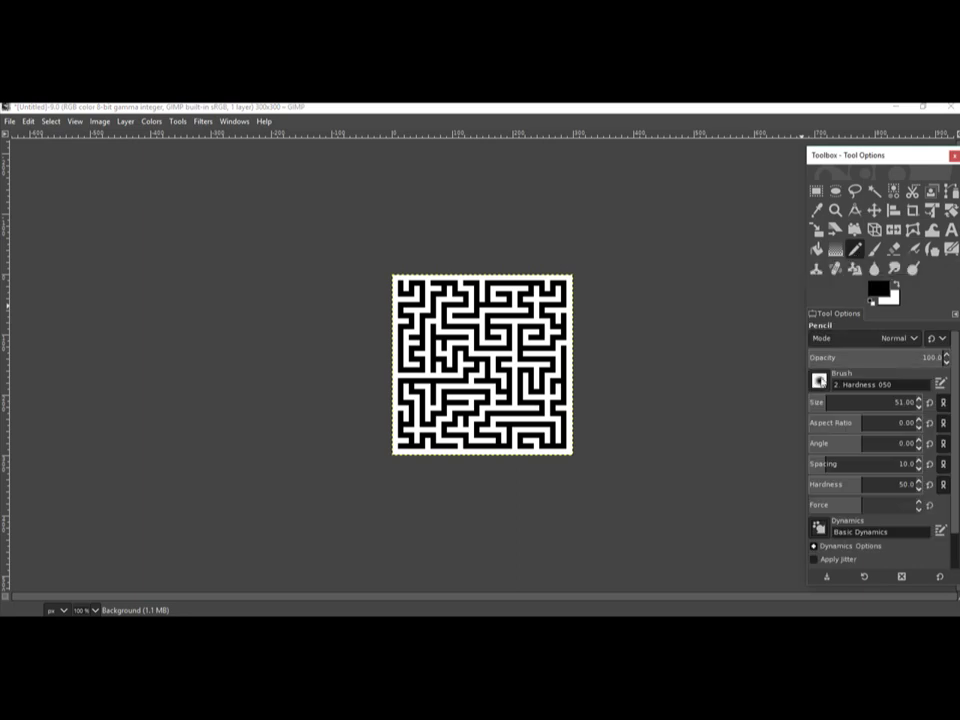
click(819, 381)
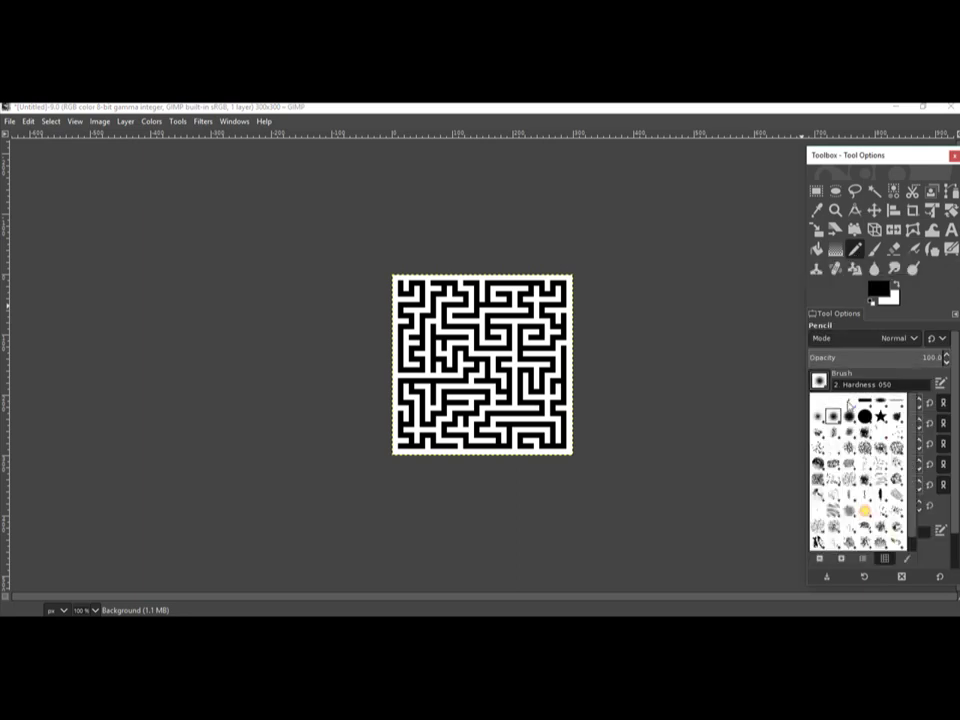
click(848, 404)
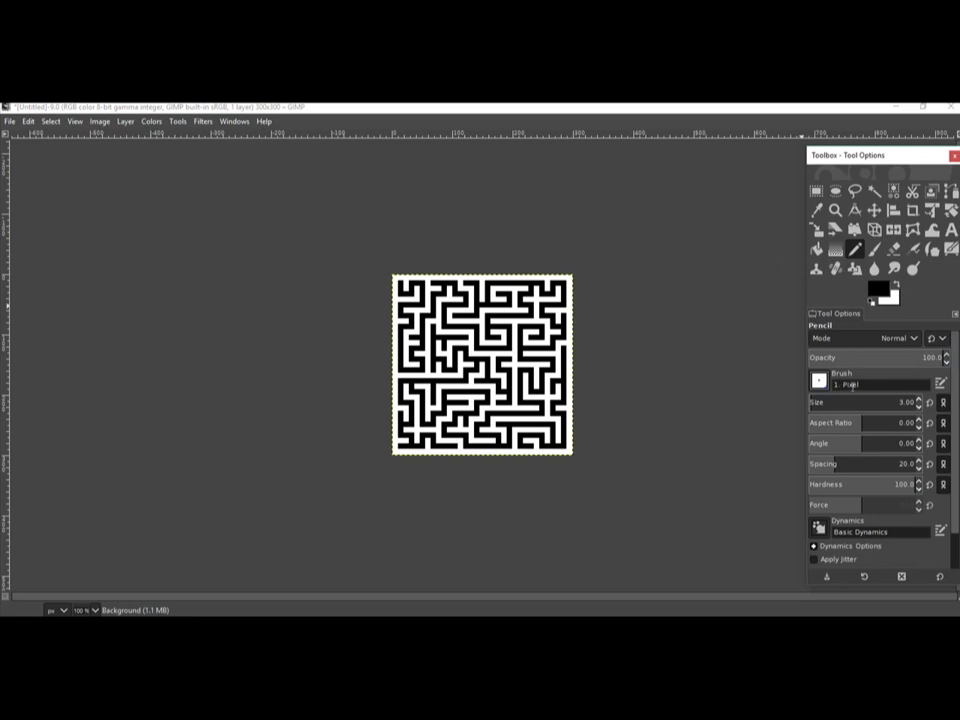
click(819, 381)
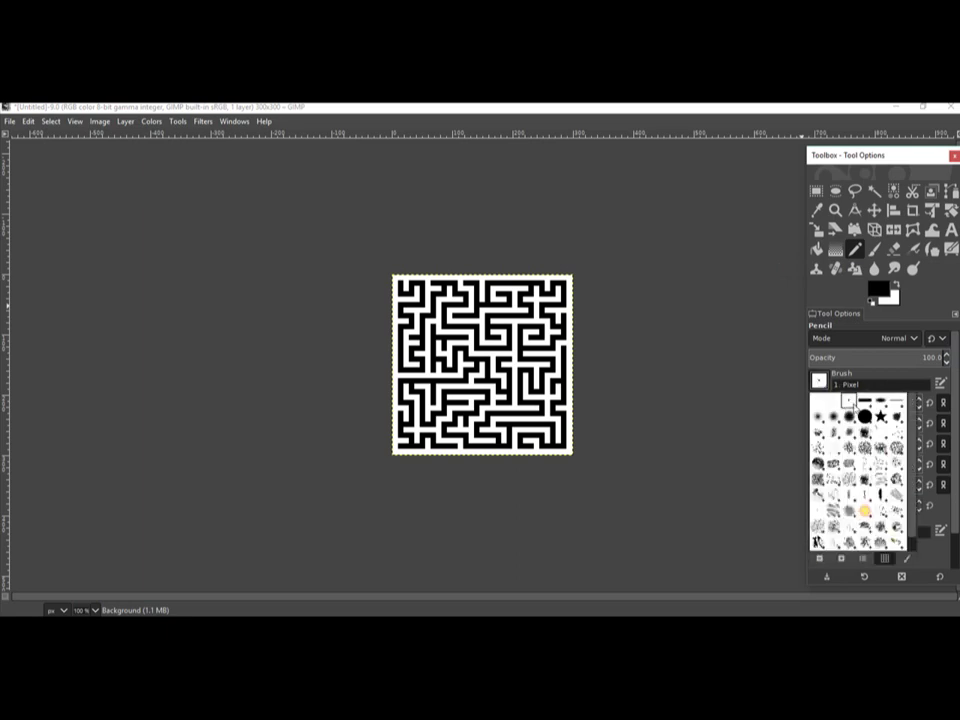
click(848, 400)
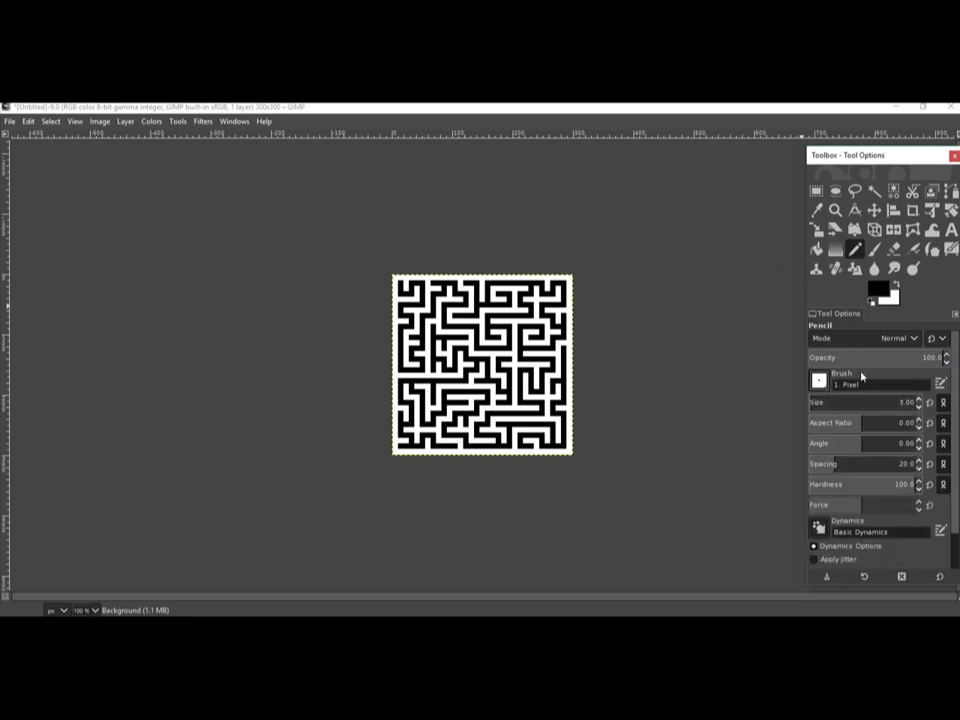
scroll(919, 402, up, 4)
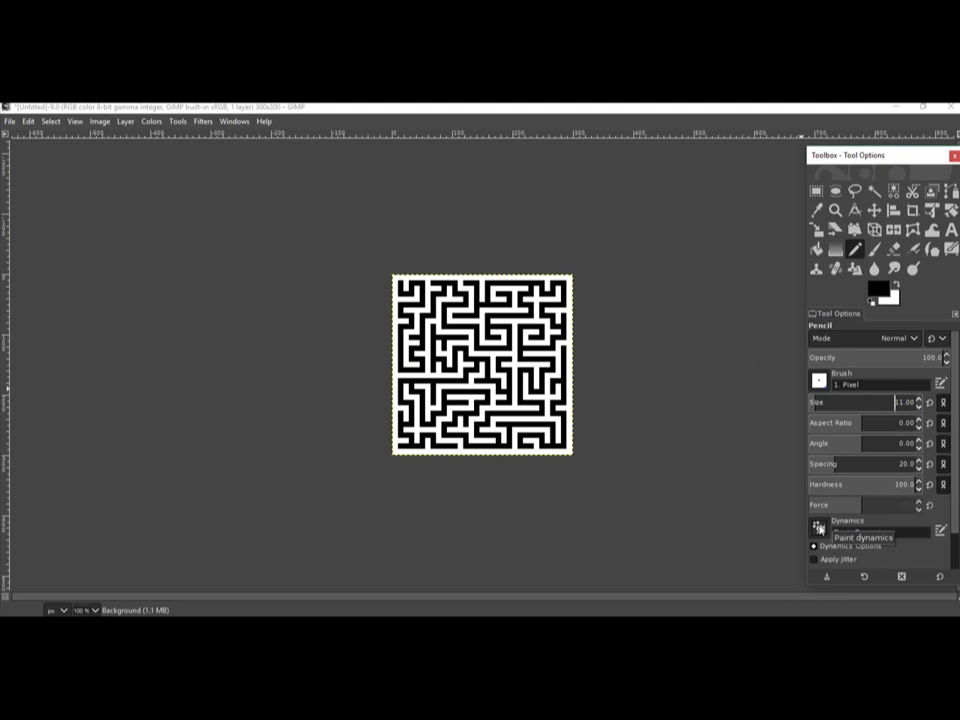
click(819, 529)
click(850, 412)
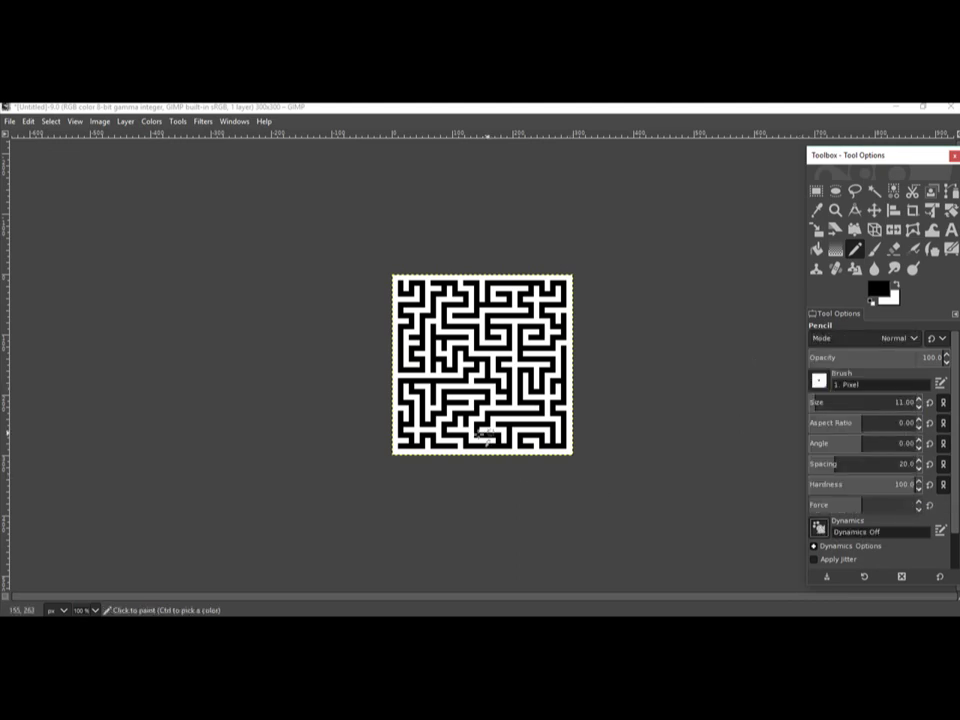
Paint black over the gaps in the maze's outer wall around its top-left corner.
click(92, 610)
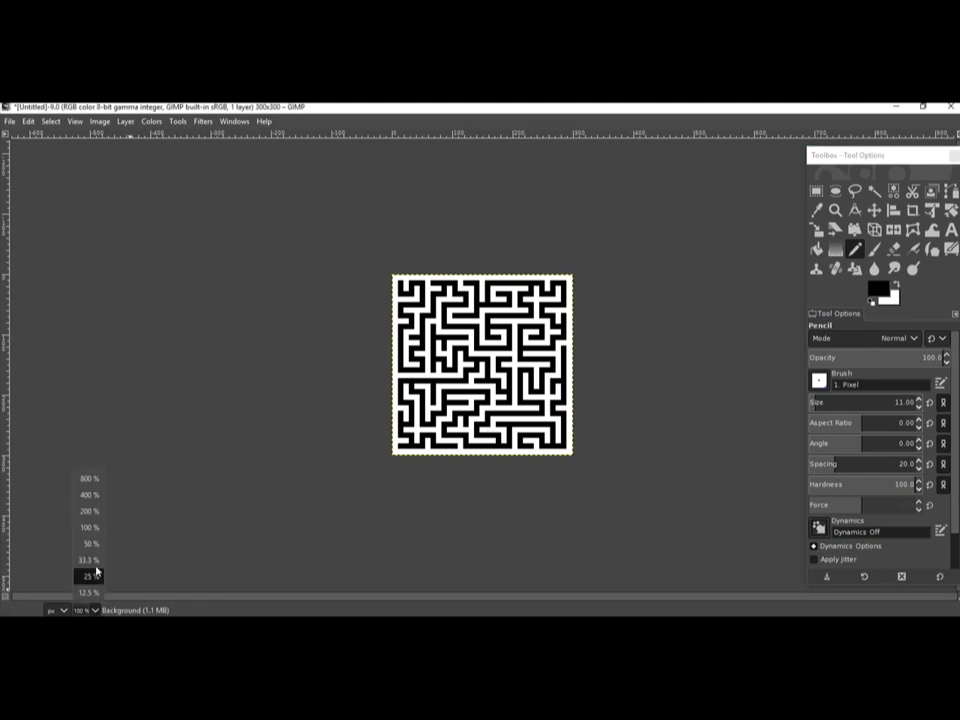
click(89, 511)
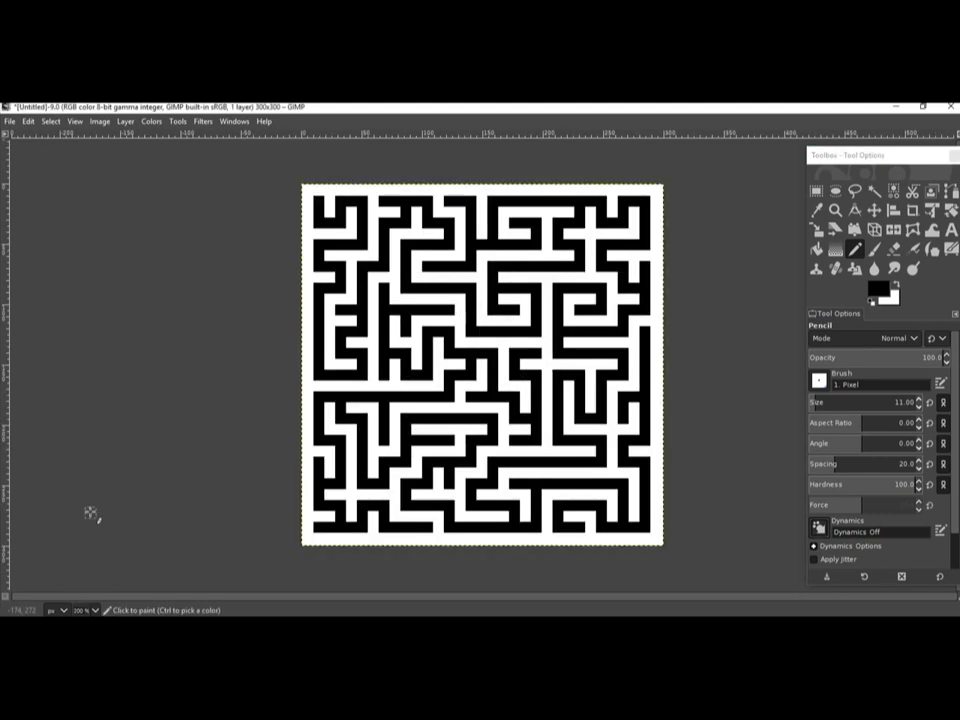
click(373, 200)
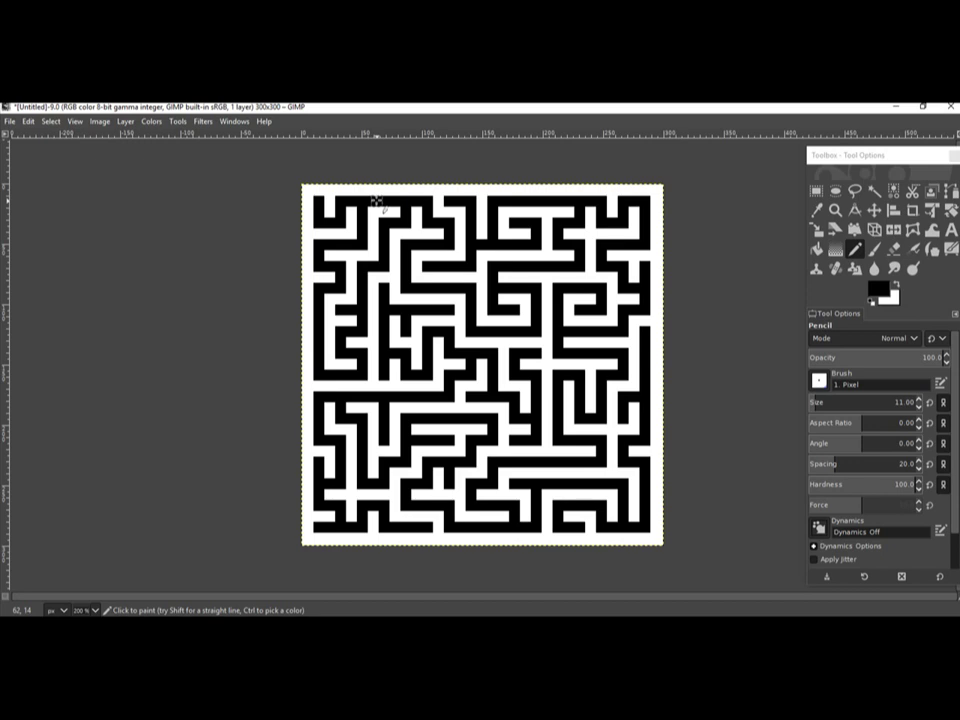
key(x)
key(x)
drag(328, 202, 318, 234)
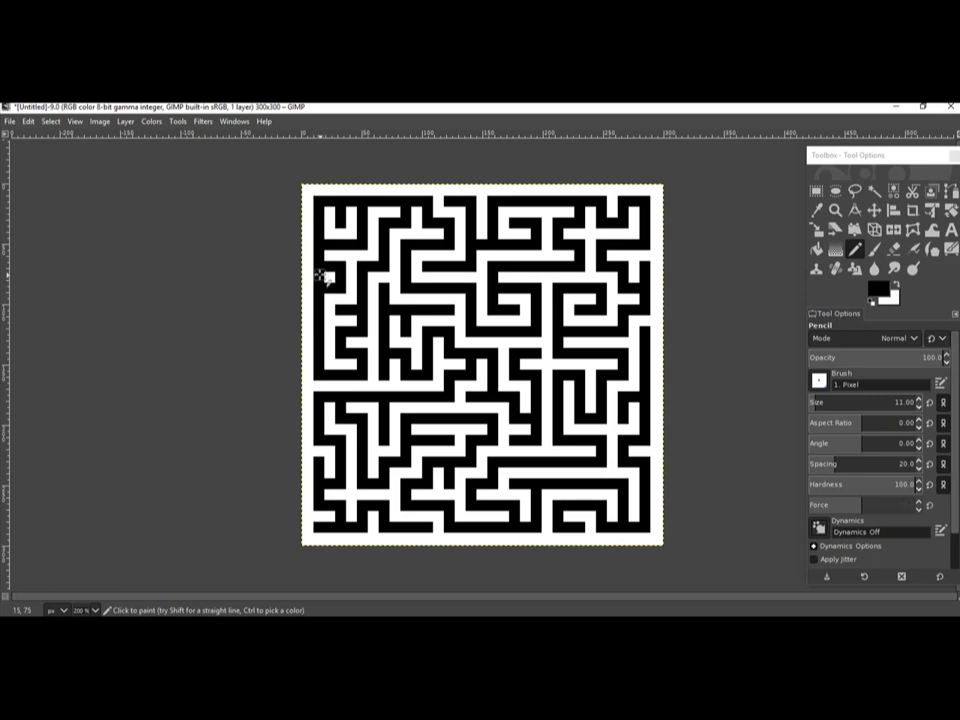
Extend the black wall down the maze's left edge and carve a white passage into the block beside it.
key(x)
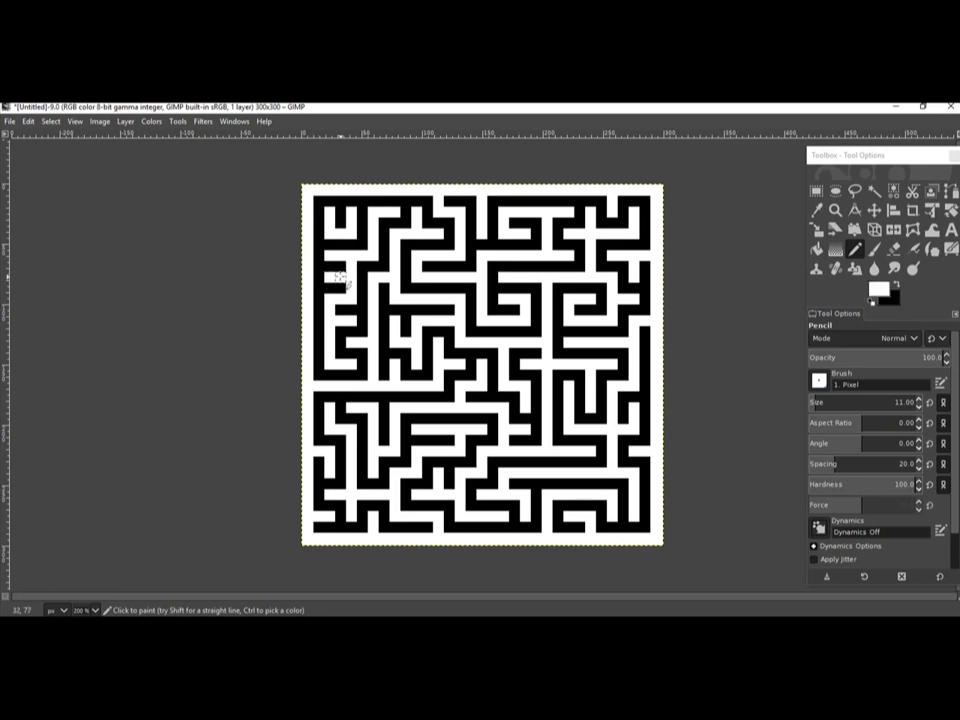
key(x)
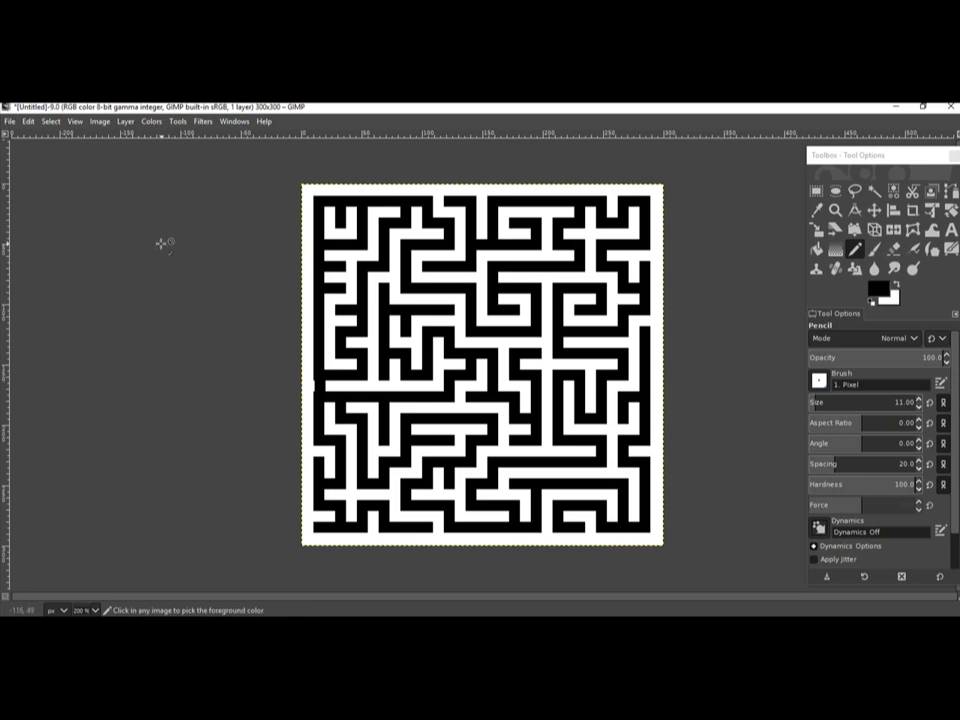
click(28, 121)
click(29, 122)
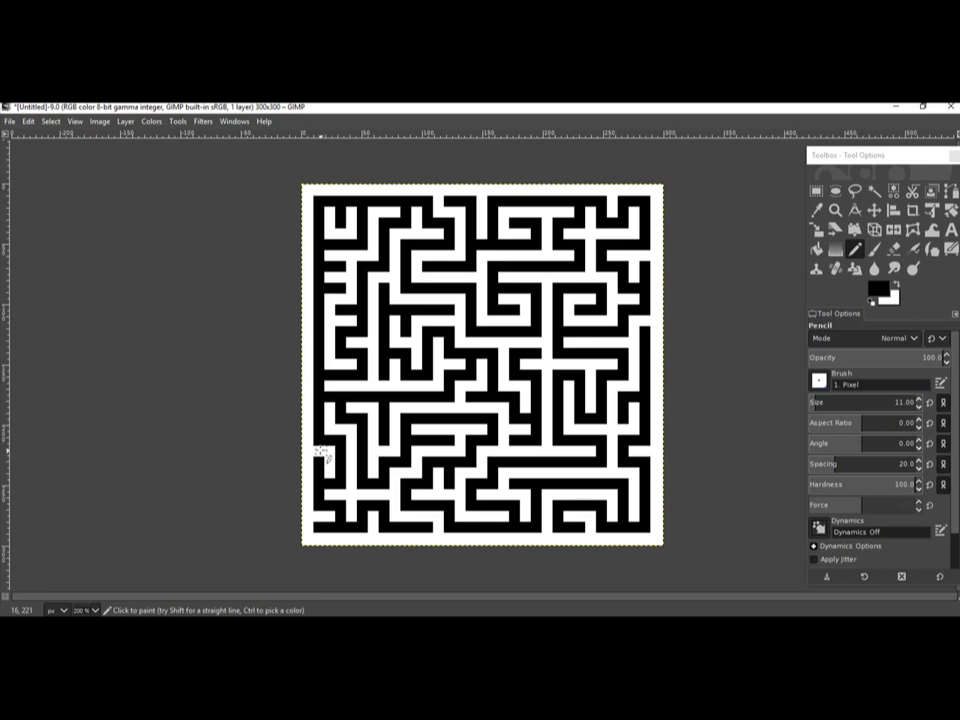
Complete the black wall at the maze's bottom-left corner and reopen the adjoining passages in white.
key(x)
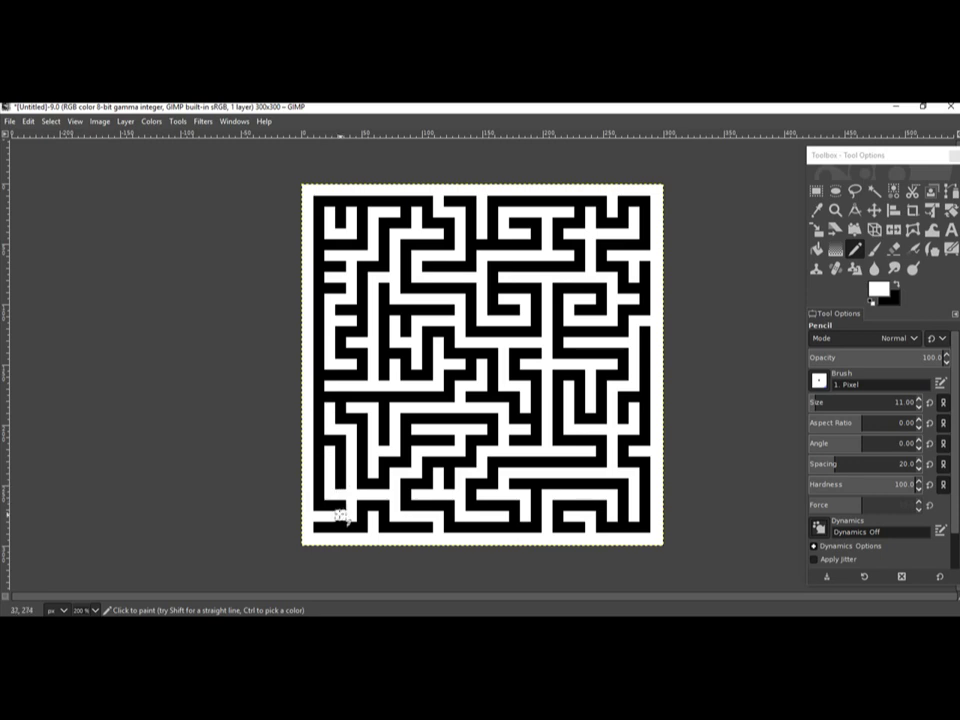
key(x)
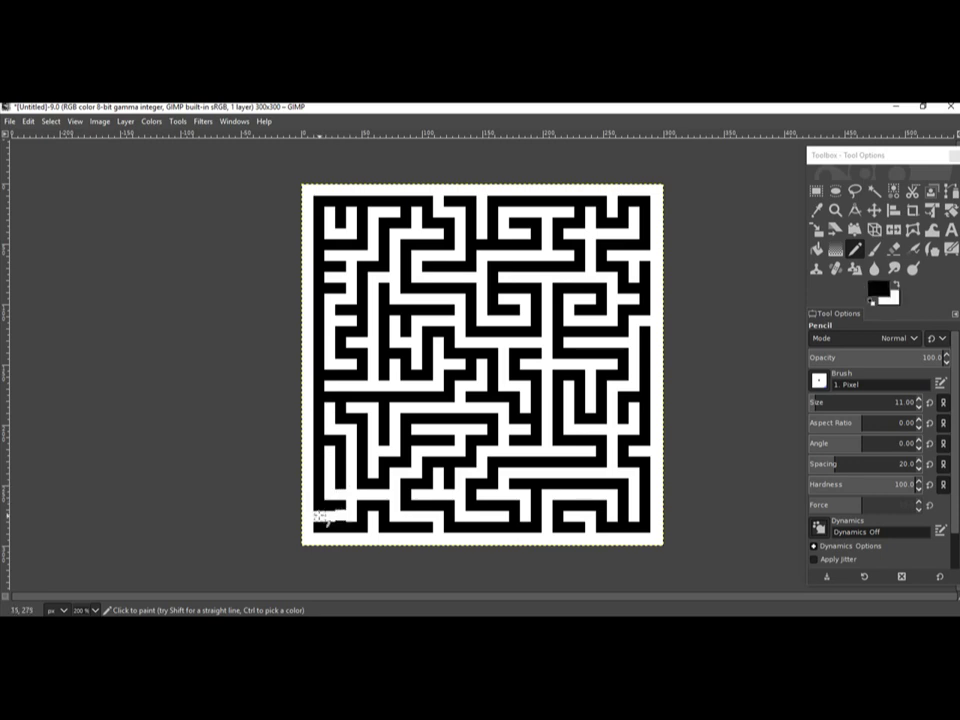
drag(321, 514, 338, 516)
key(x)
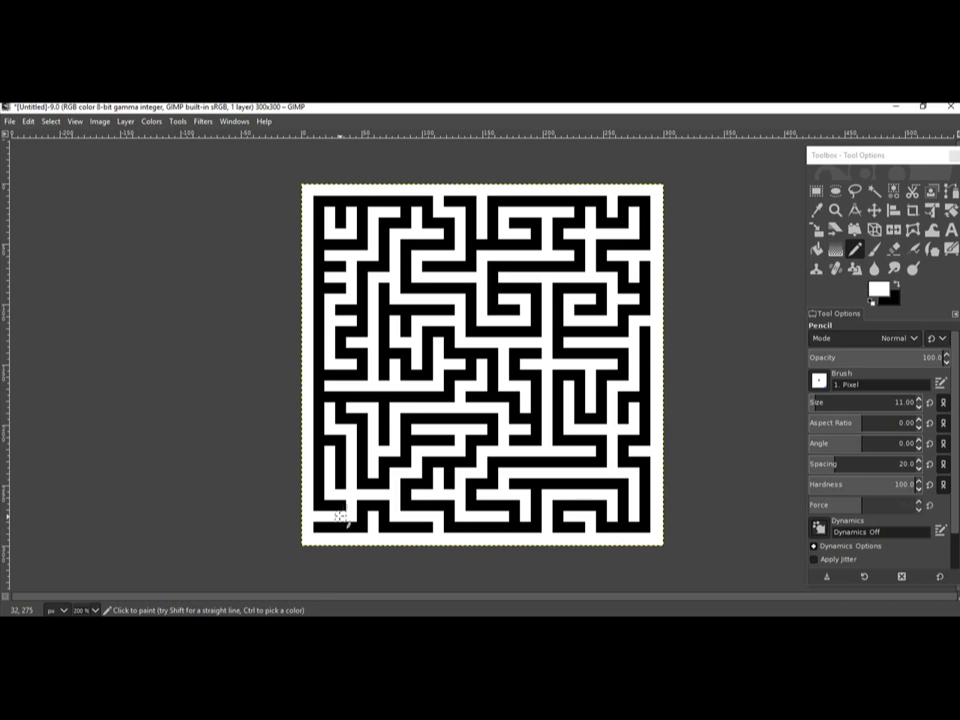
drag(343, 516, 324, 517)
key(x)
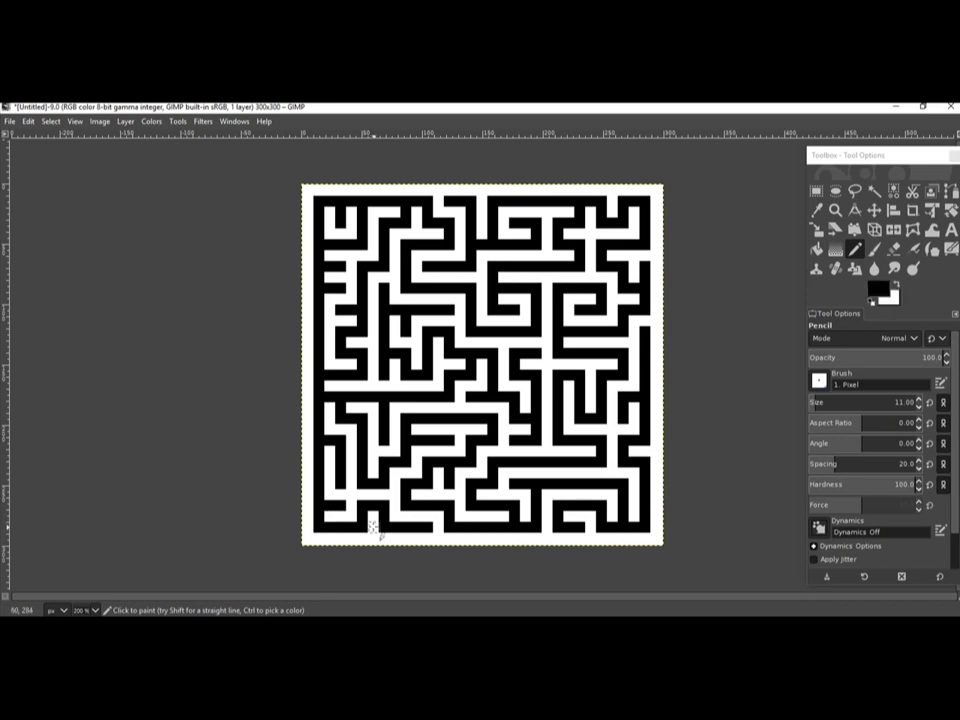
Close the bottom wall's gaps in black except one exit right of centre, and reopen the corridors above in white.
key(x)
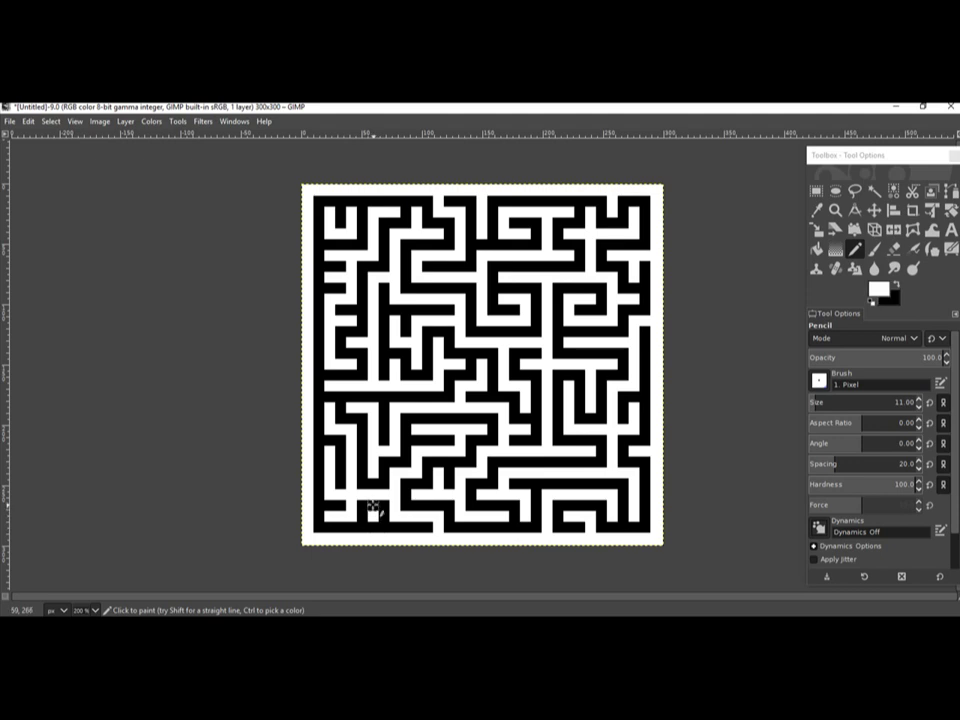
key(x)
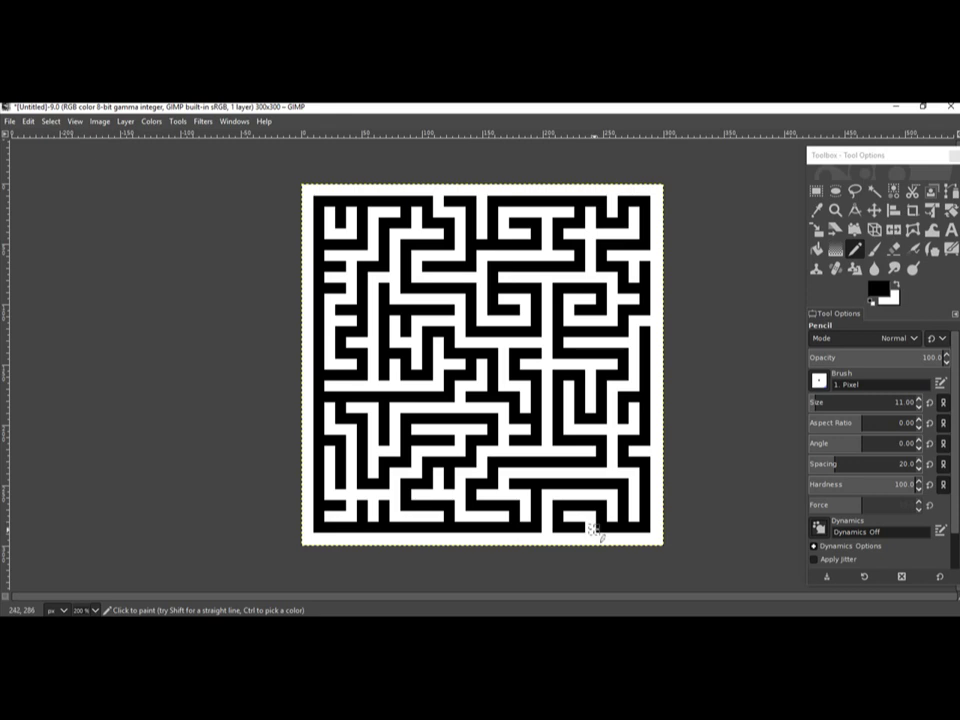
key(x)
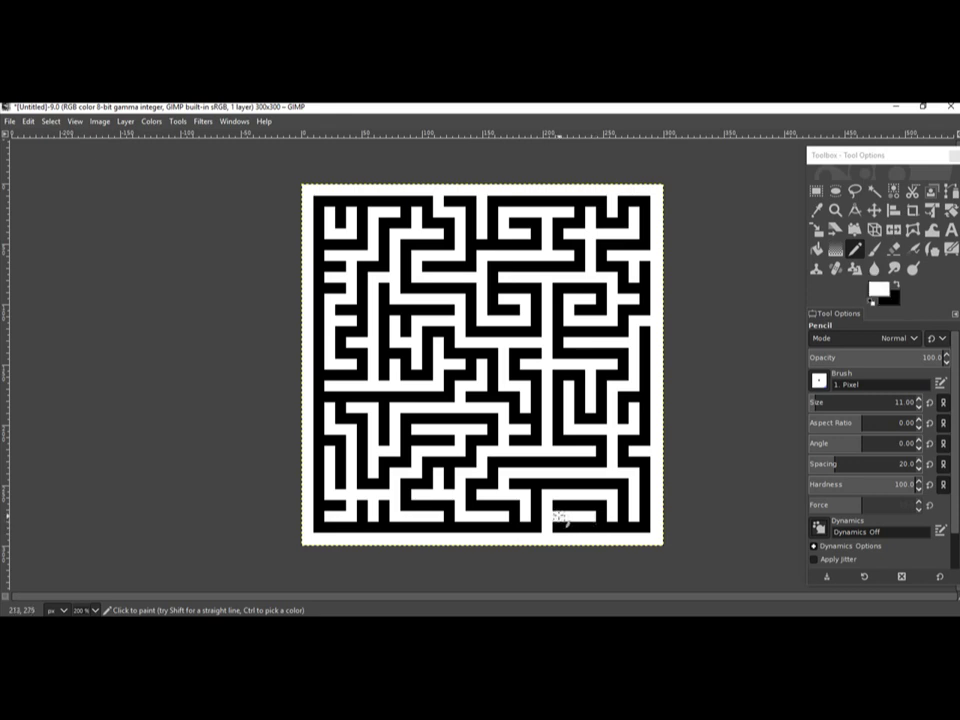
key(x)
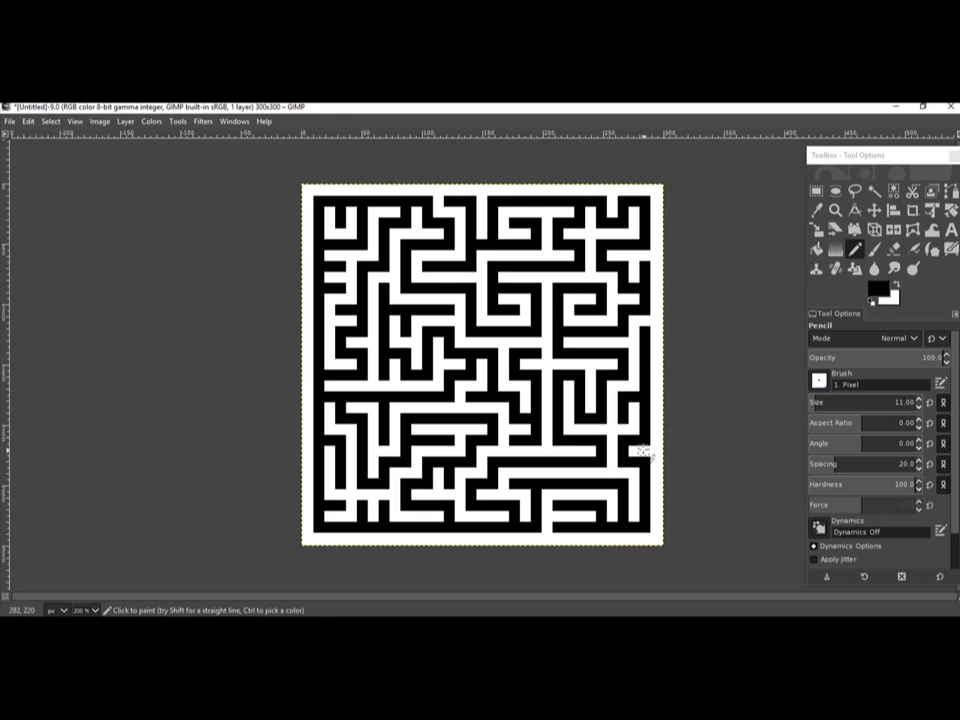
Fill the gaps in the maze's right outer wall in black and carve white passages beside it.
click(642, 451)
click(644, 453)
key(x)
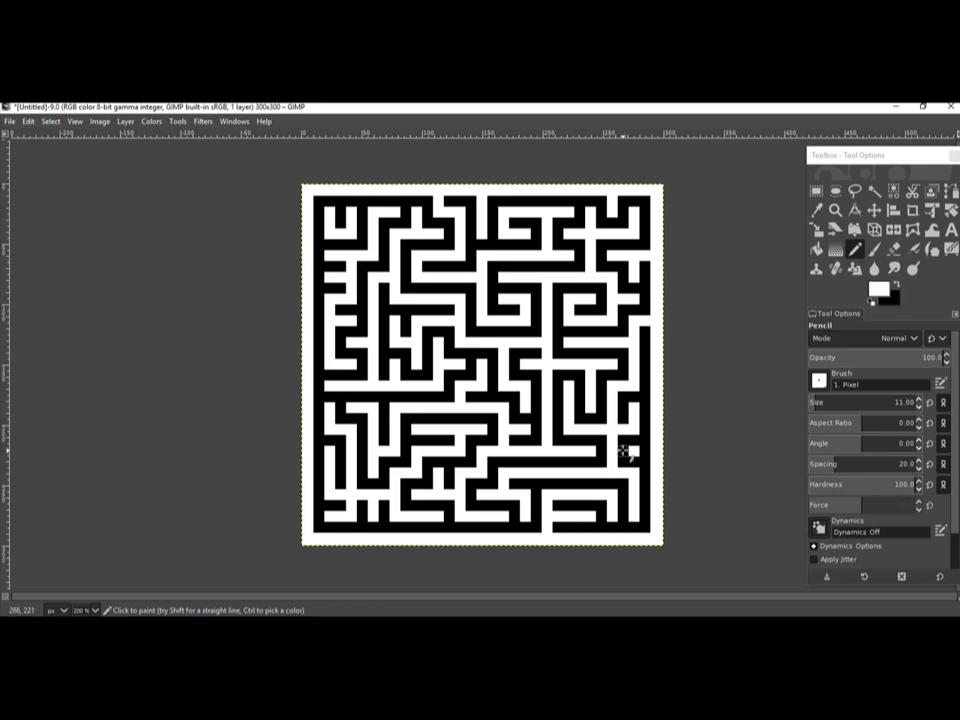
key(x)
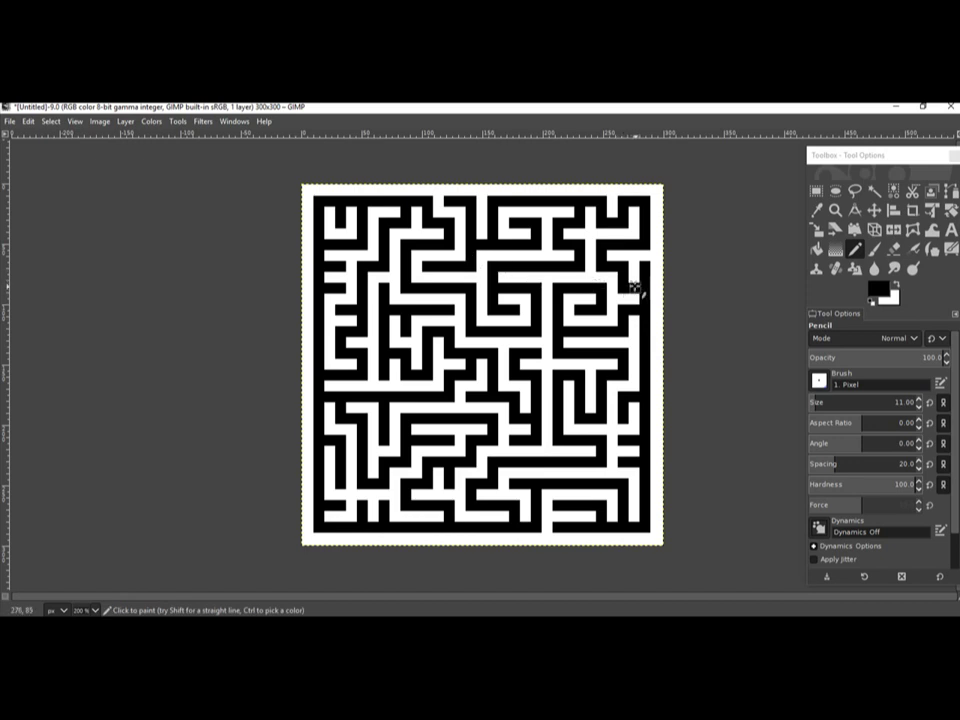
key(x)
key(x)
key(x)
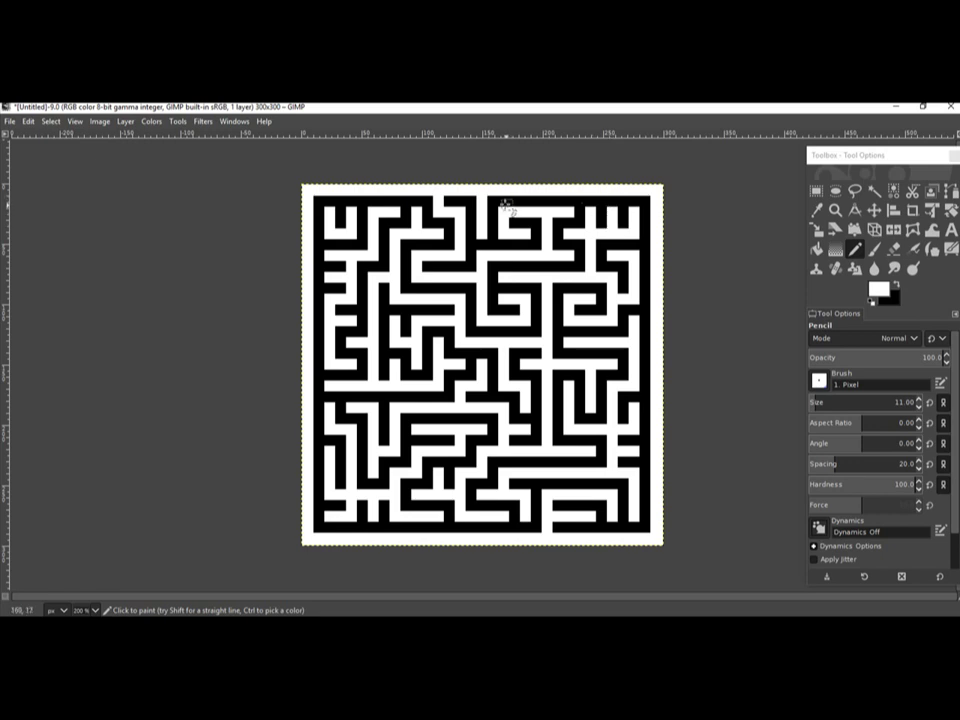
Close the left gap in the top wall in black and carve the remaining top entrance down into the maze in white.
key(x)
key(x)
click(482, 244)
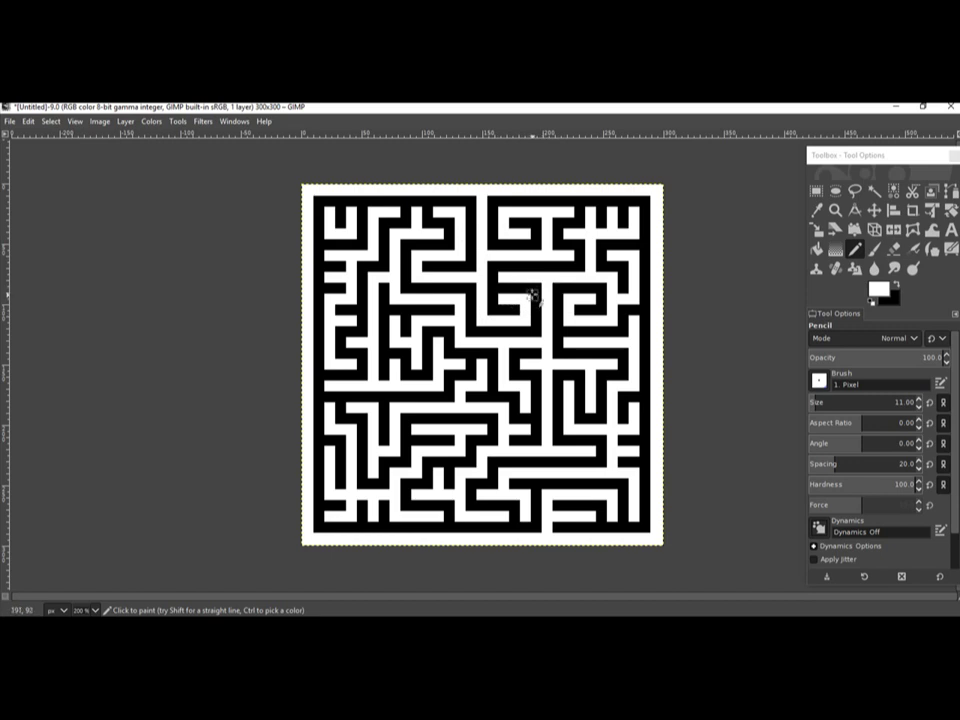
Erase the lower end of the wall stub beside the bottom exit in white, joining the bottom corridor to the exit.
key(x)
key(x)
drag(557, 285, 557, 306)
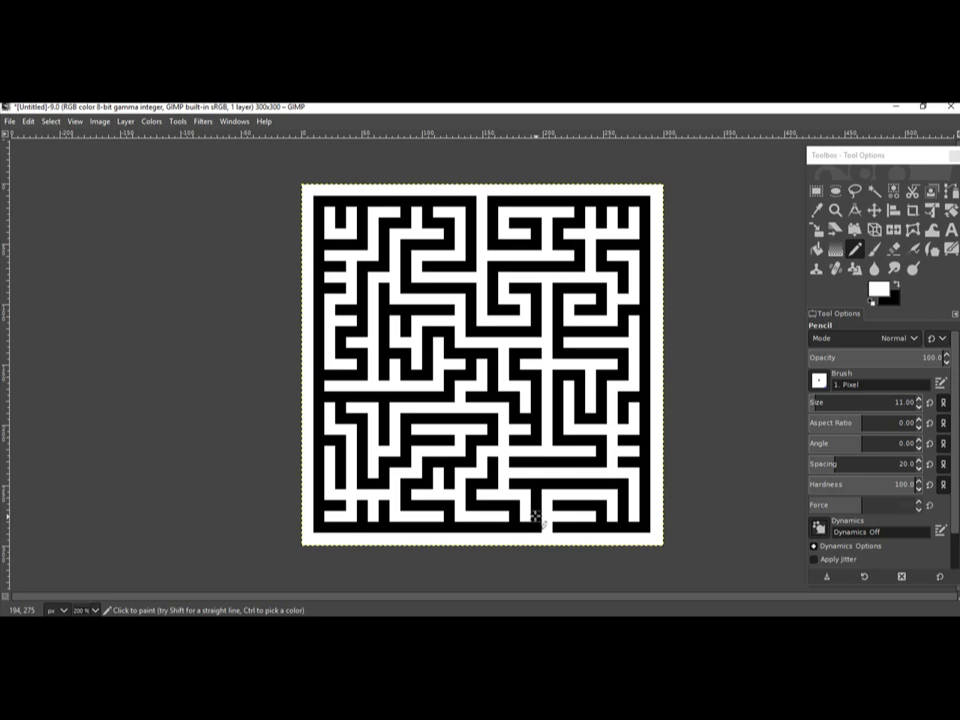
drag(537, 517, 541, 530)
Paint black blocks across the white margin on the left and right sides of the maze, at about mid-height.
click(898, 286)
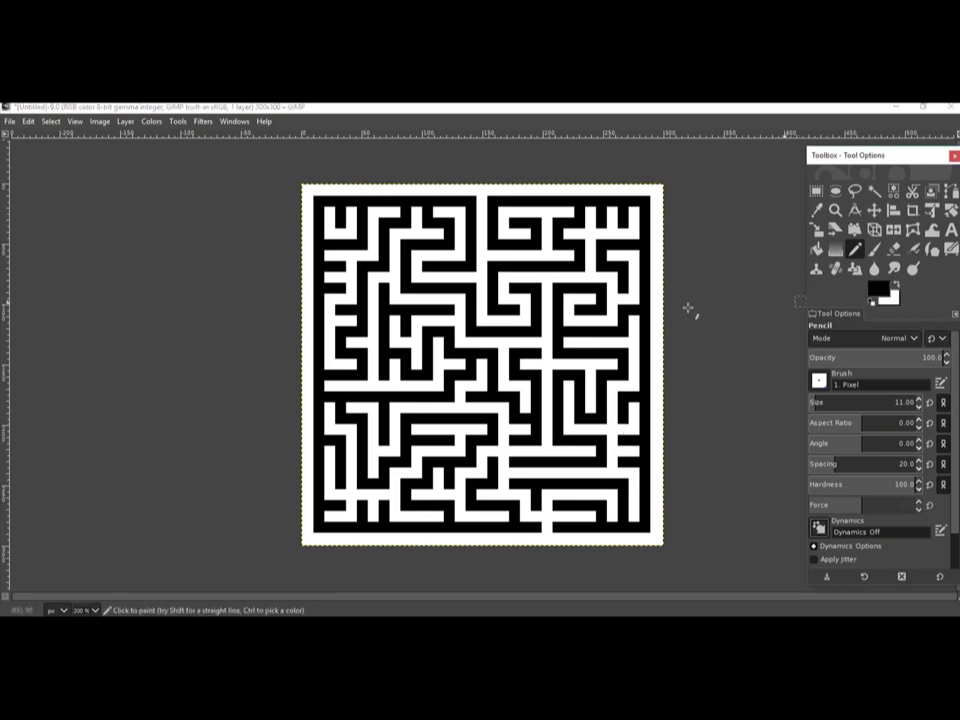
click(308, 372)
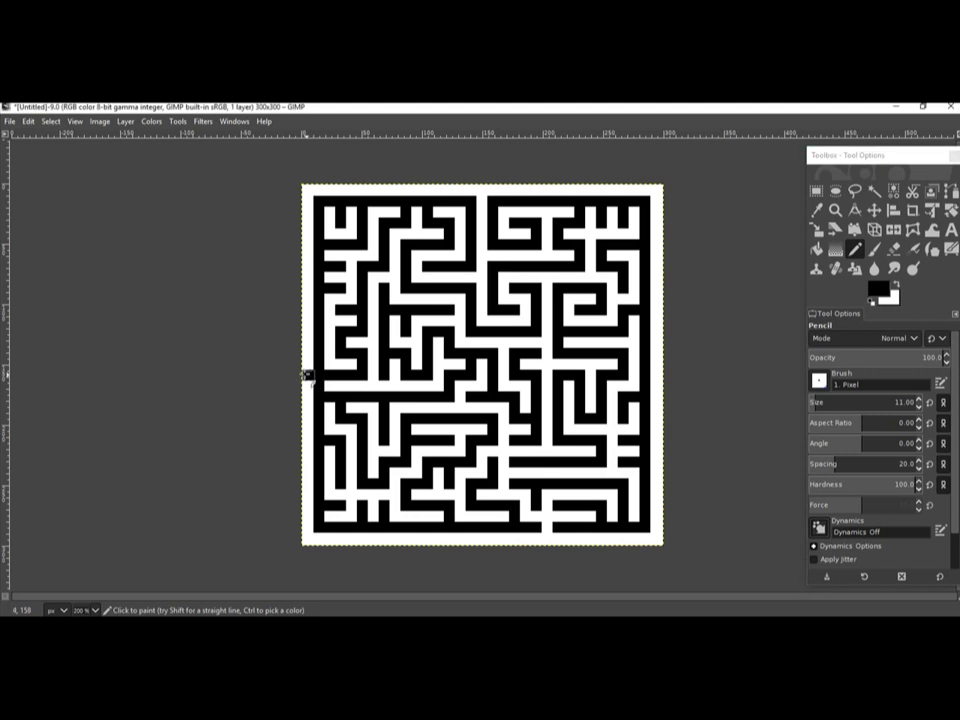
click(656, 376)
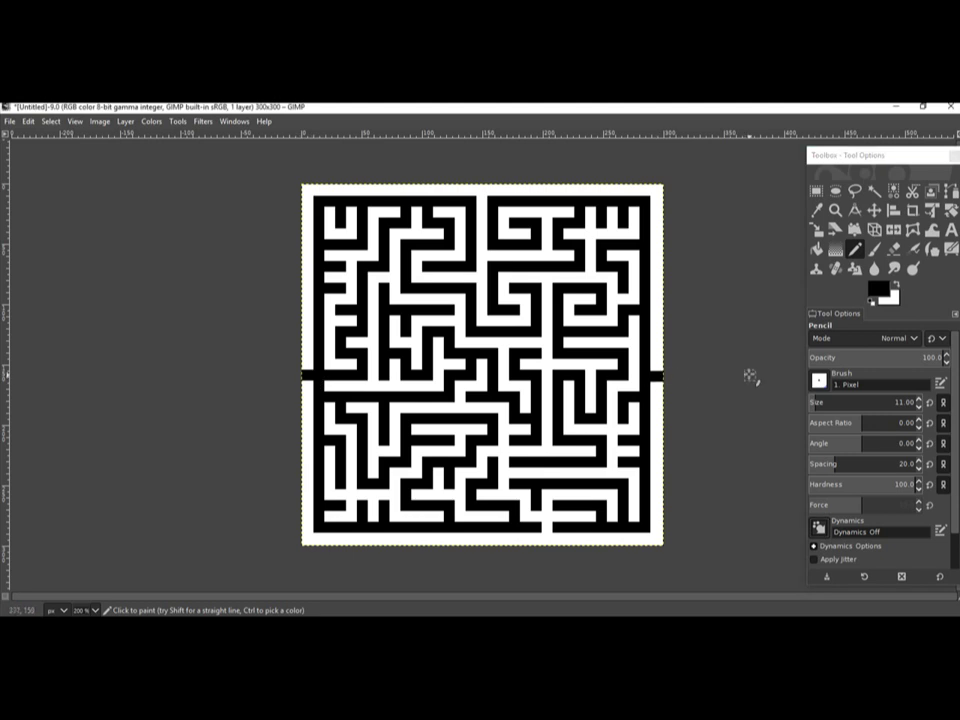
Test the maze's connectivity by bucket-filling the upper white margin with red (ff0000), and undo the fill.
click(880, 290)
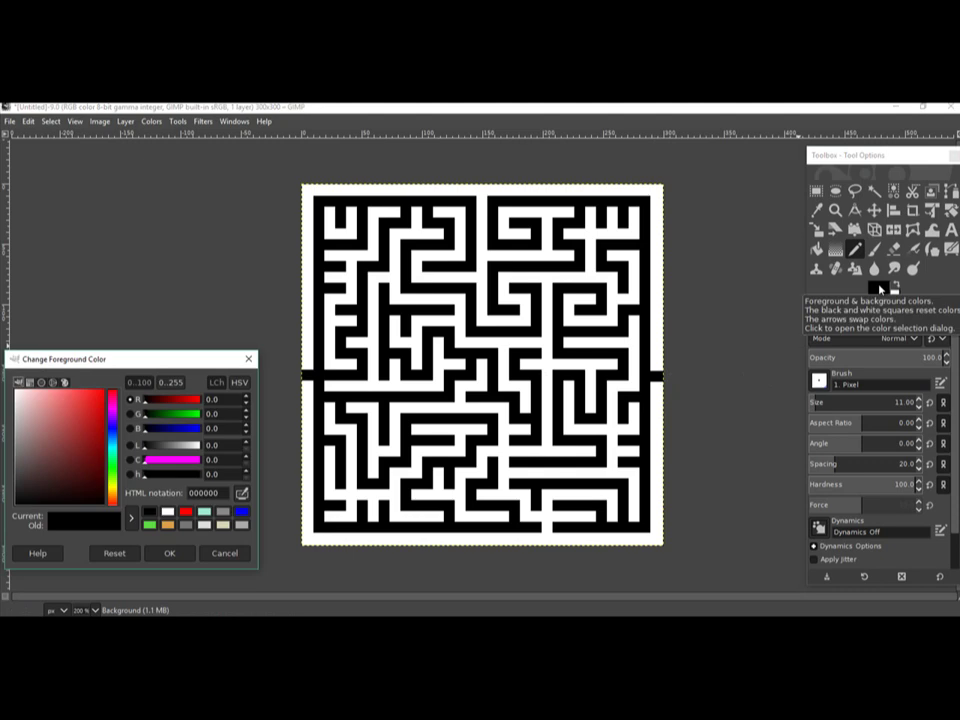
click(184, 513)
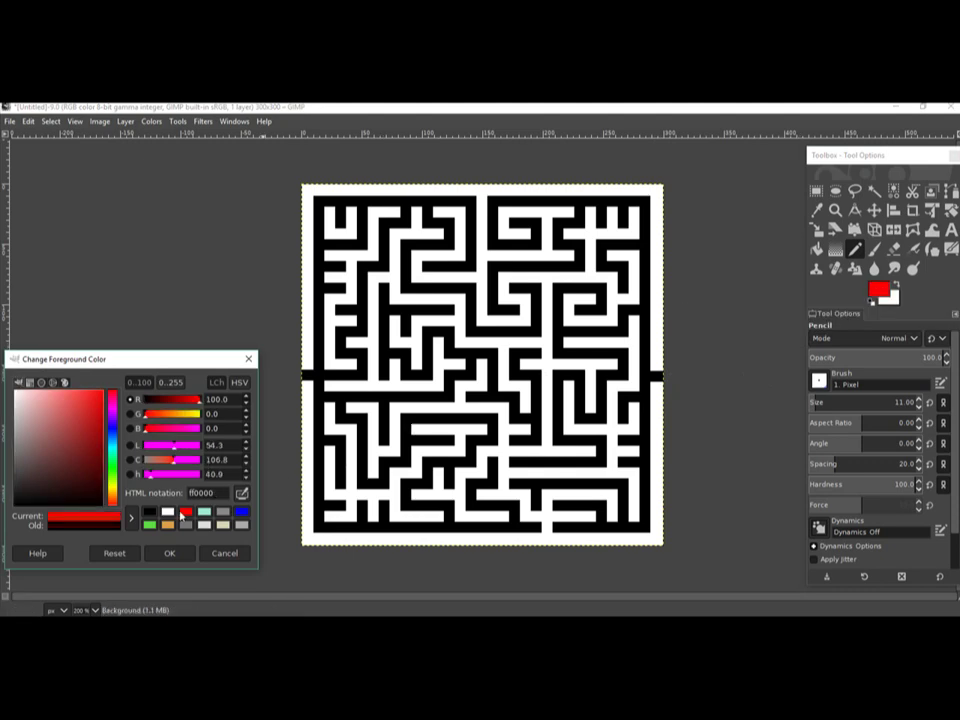
click(172, 553)
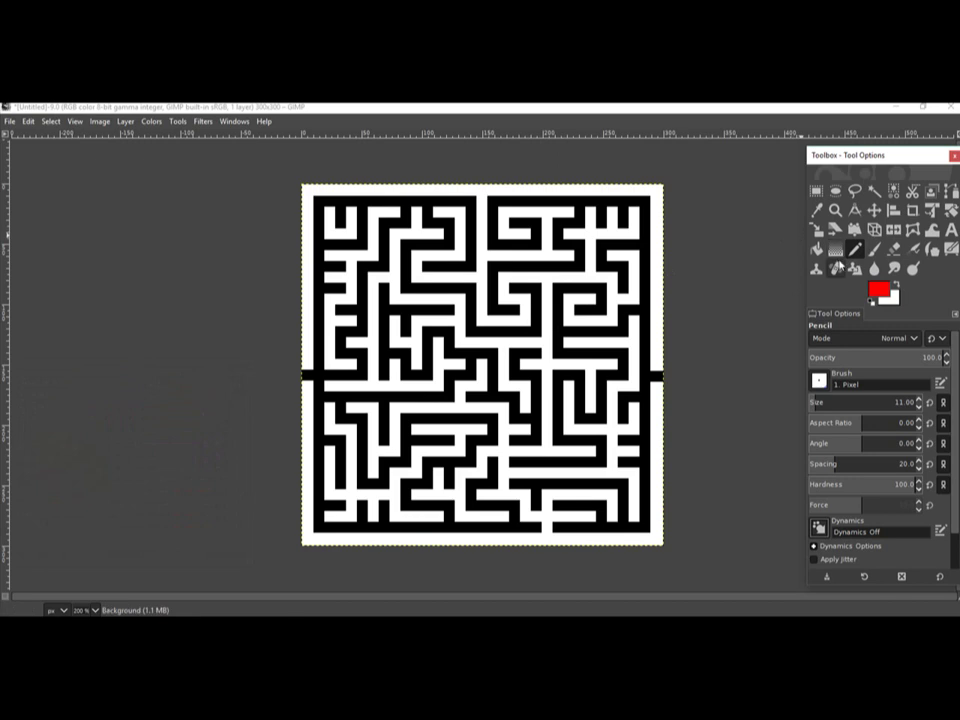
click(816, 249)
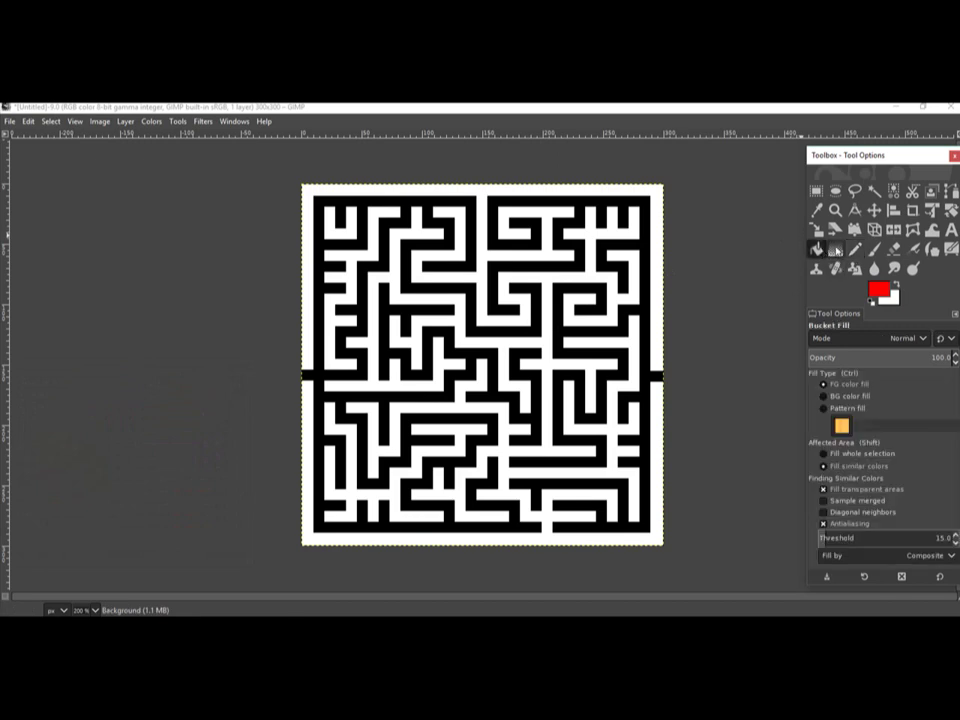
click(450, 189)
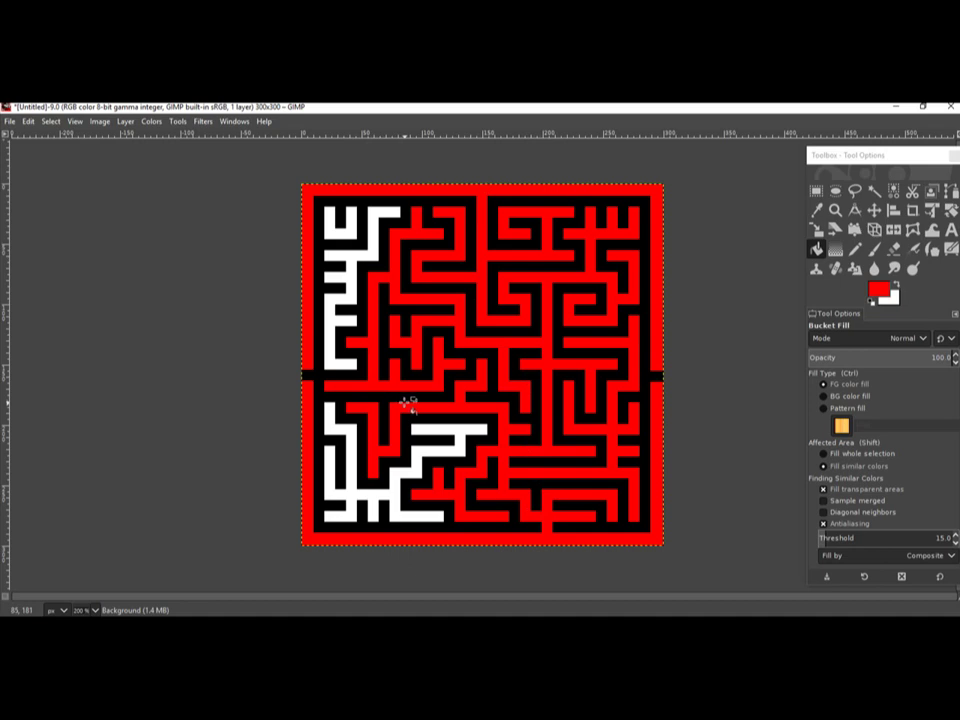
ctrl+click(405, 254)
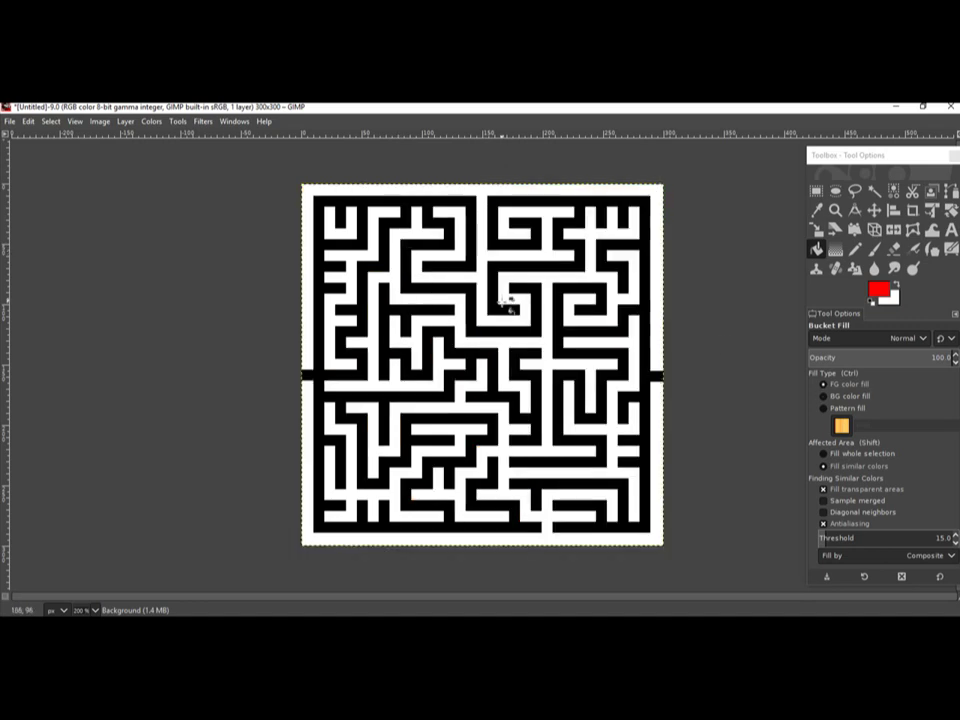
Open the wall at the right end of the isolated corridor in the maze's lower middle with the Pencil in white.
click(897, 287)
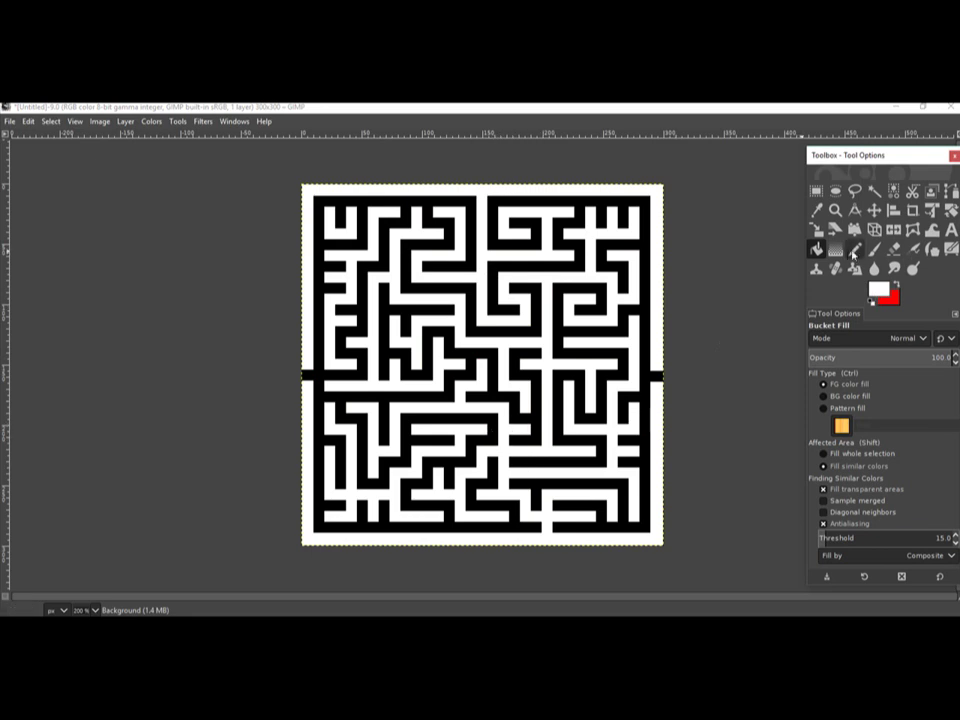
key(n)
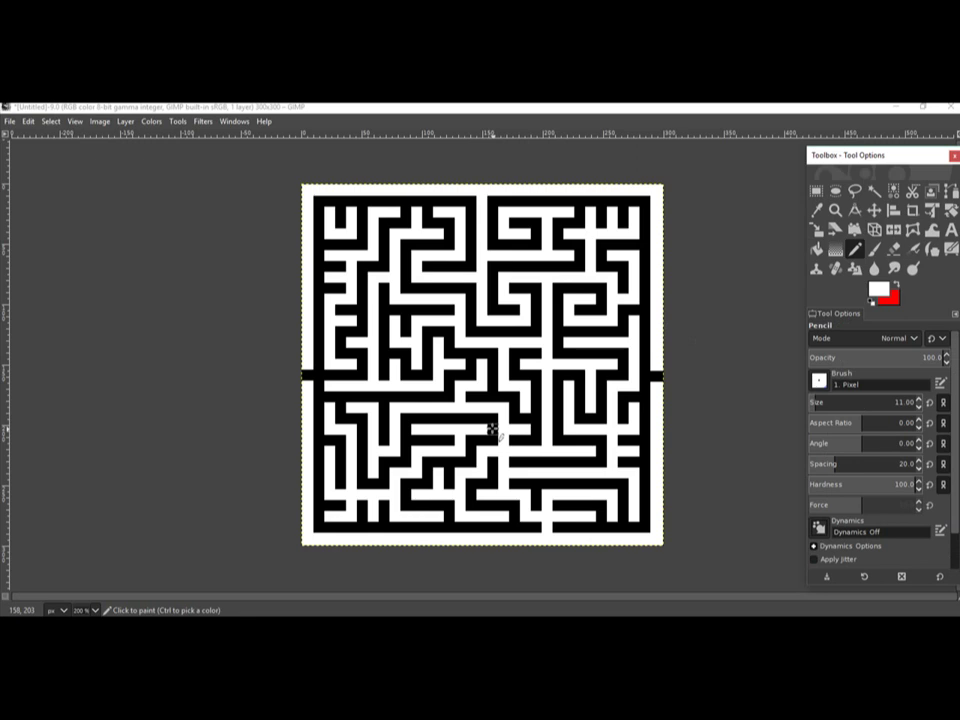
click(492, 430)
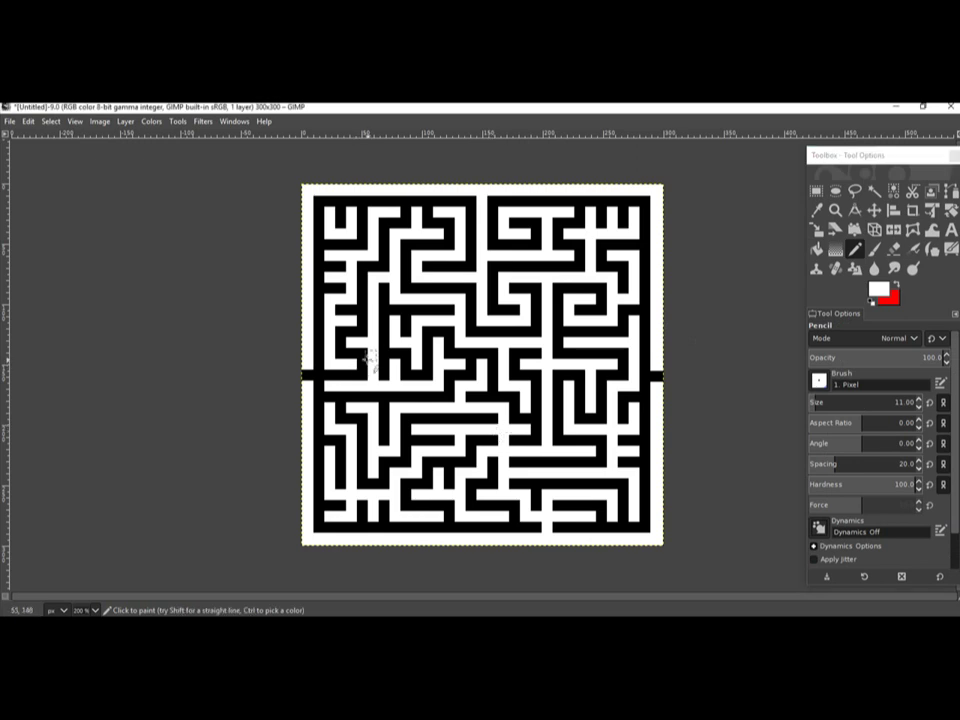